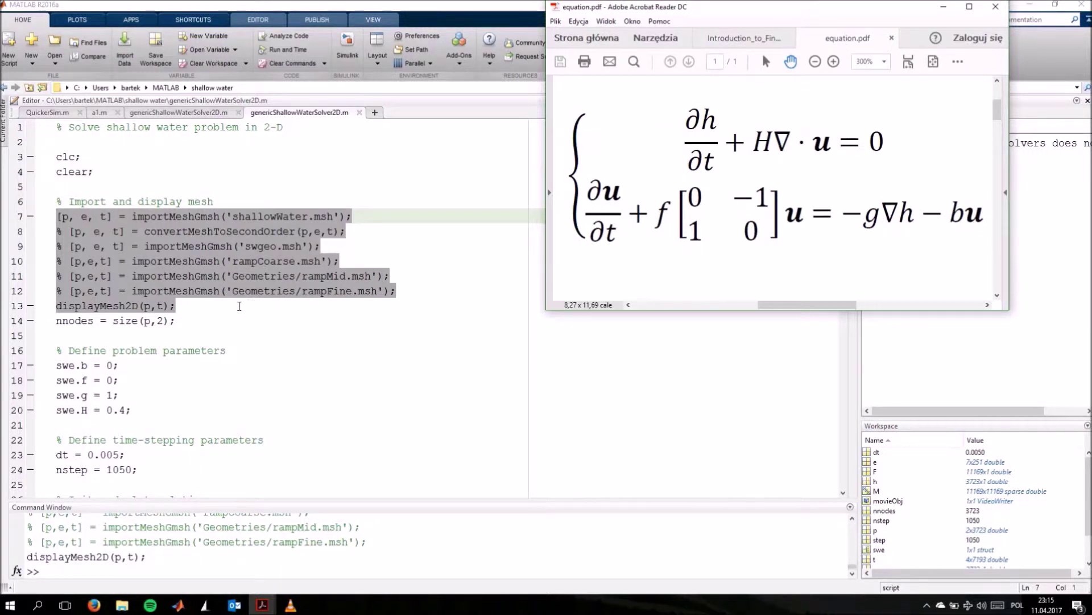
# Return from the equation.pdf view to the MATLAB solver script.
pyautogui.click(211, 305)
# Run lines 7–13 to import and plot the ramp mesh, inspect it maximized, then close it.
pyautogui.moveTo(177, 306); pyautogui.dragTo(50, 220)
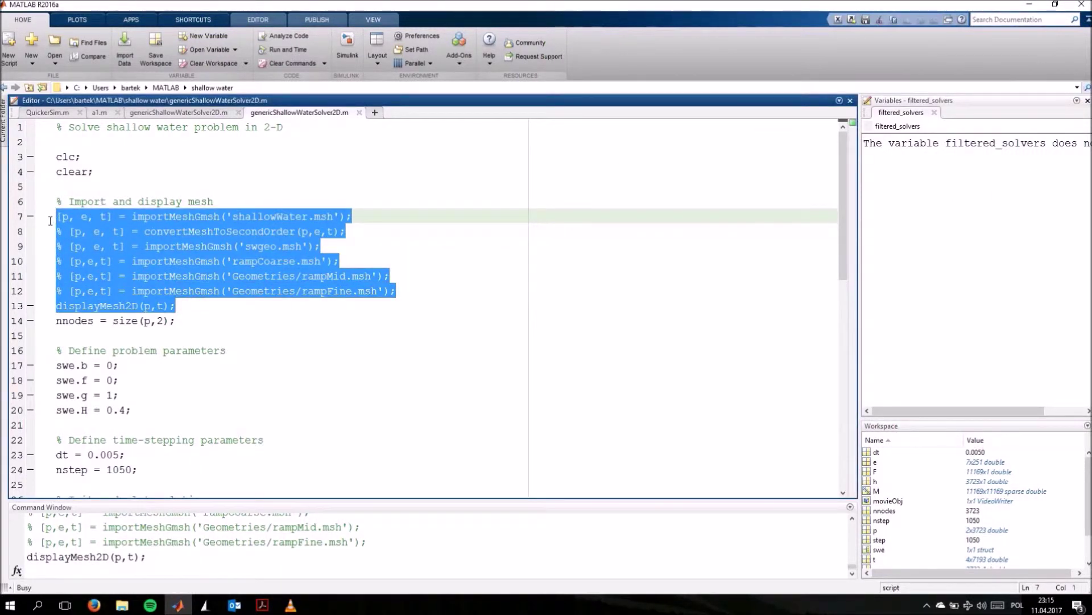
pyautogui.press('F9')
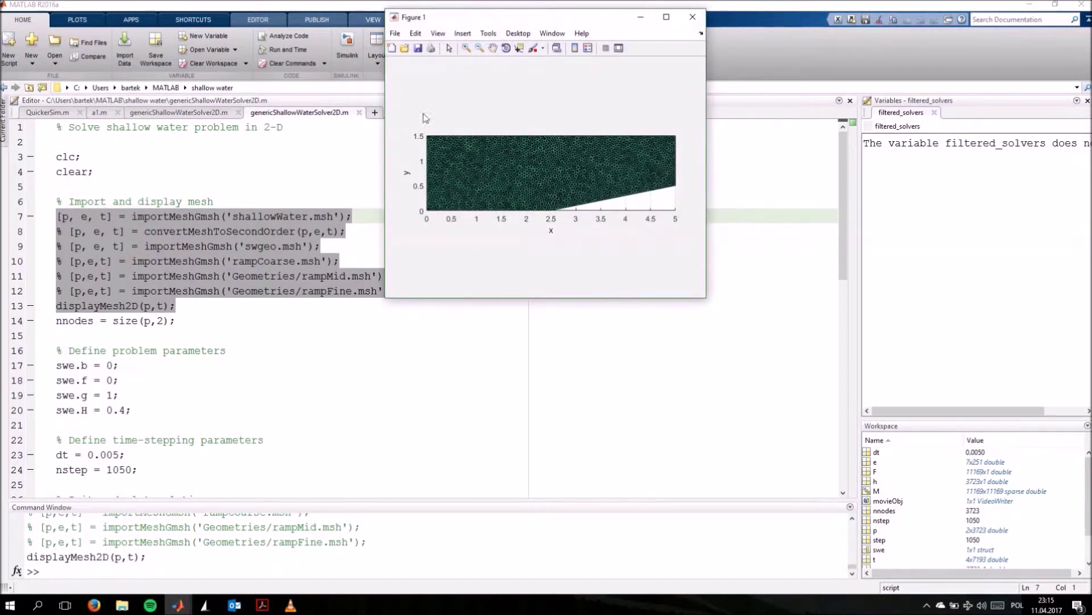
pyautogui.doubleClick(513, 22)
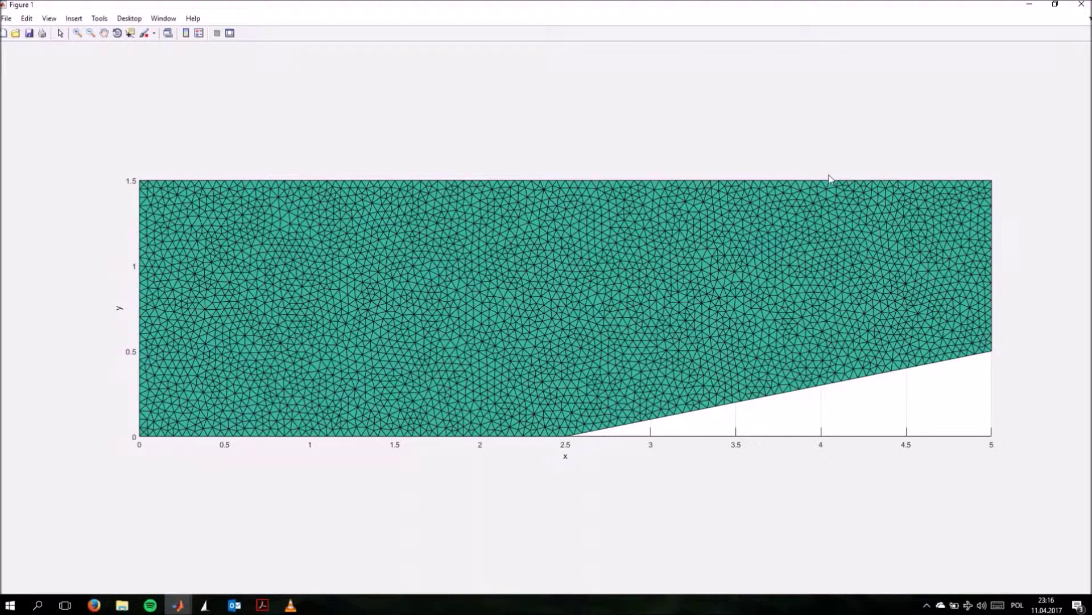
pyautogui.click(1081, 5)
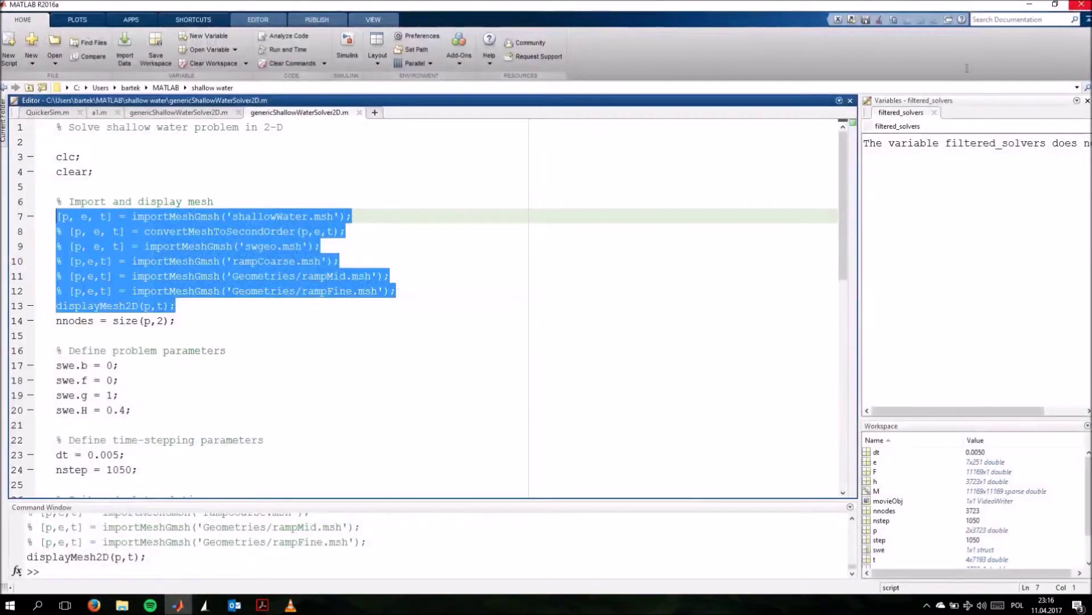
pyautogui.click(223, 365)
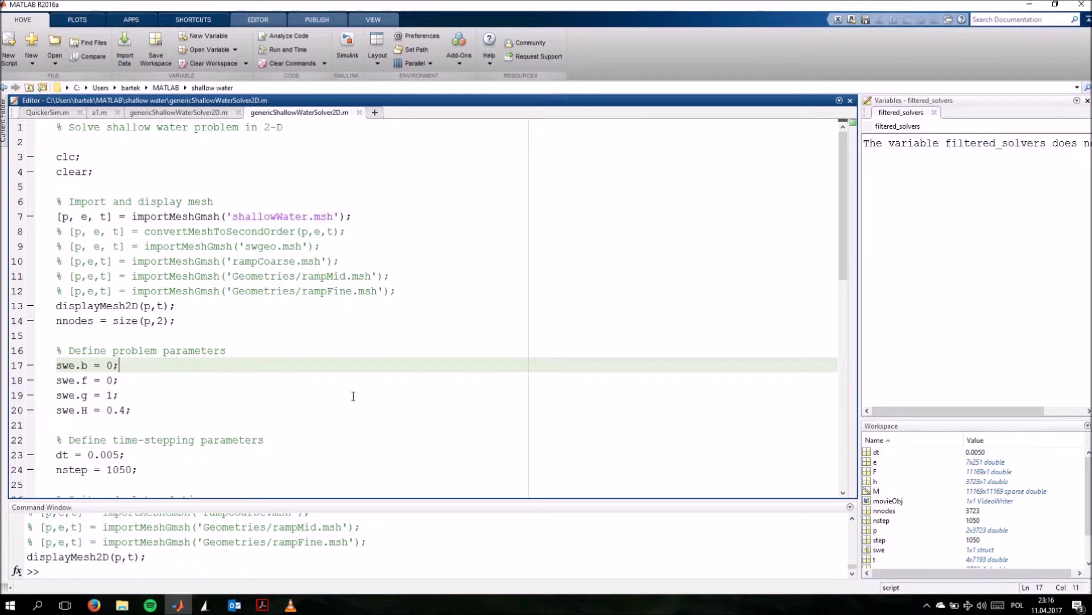
pyautogui.moveTo(842, 229); pyautogui.dragTo(845, 316)
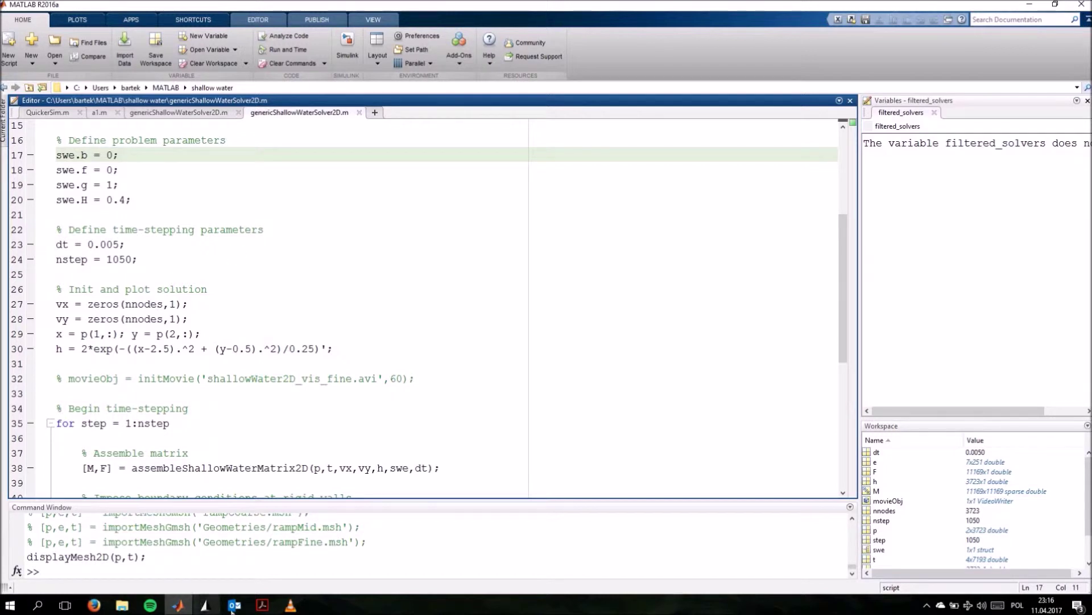
pyautogui.moveTo(262, 605)
pyautogui.click(341, 559)
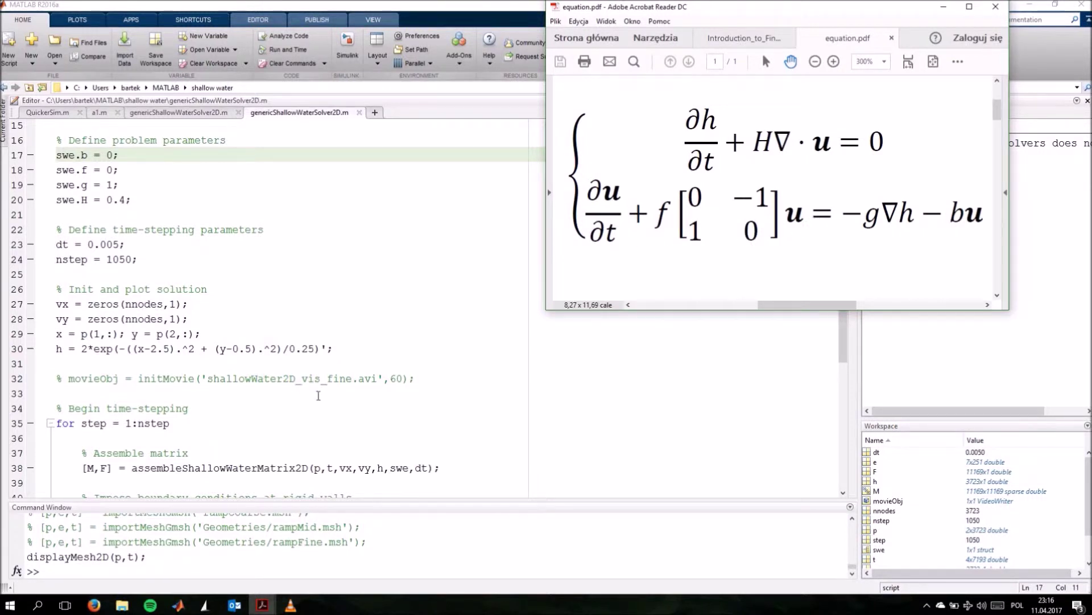
pyautogui.click(318, 394)
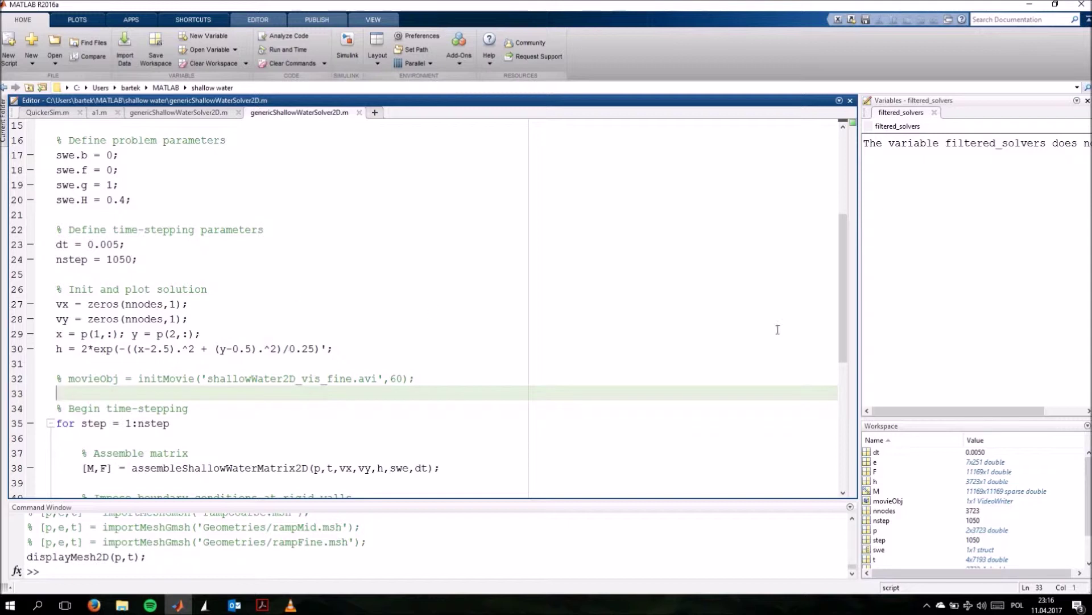
pyautogui.moveTo(843, 293); pyautogui.dragTo(841, 330)
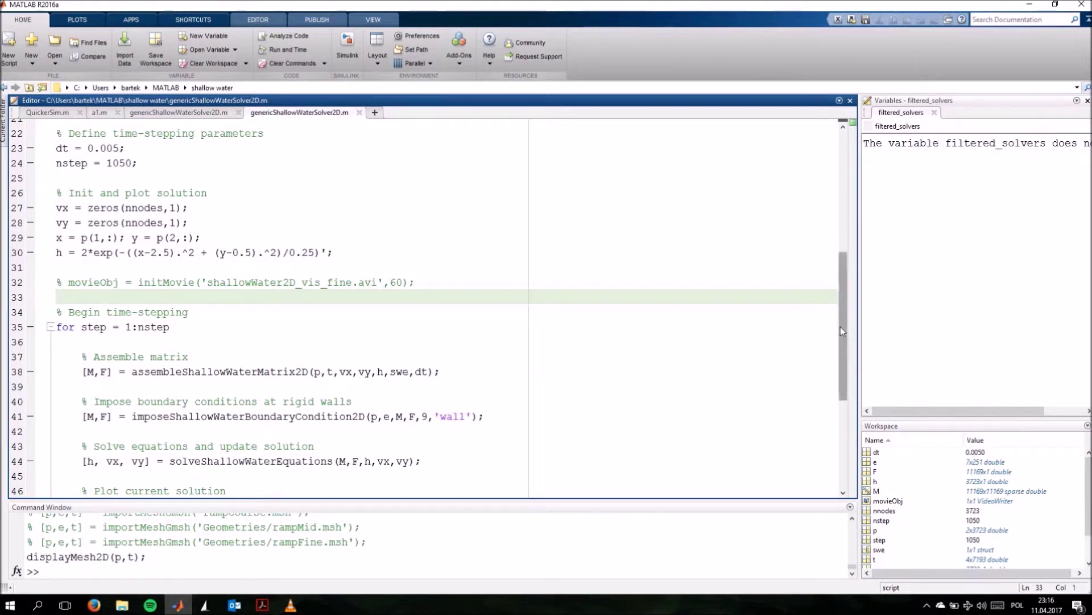
pyautogui.moveTo(841, 326); pyautogui.dragTo(840, 392)
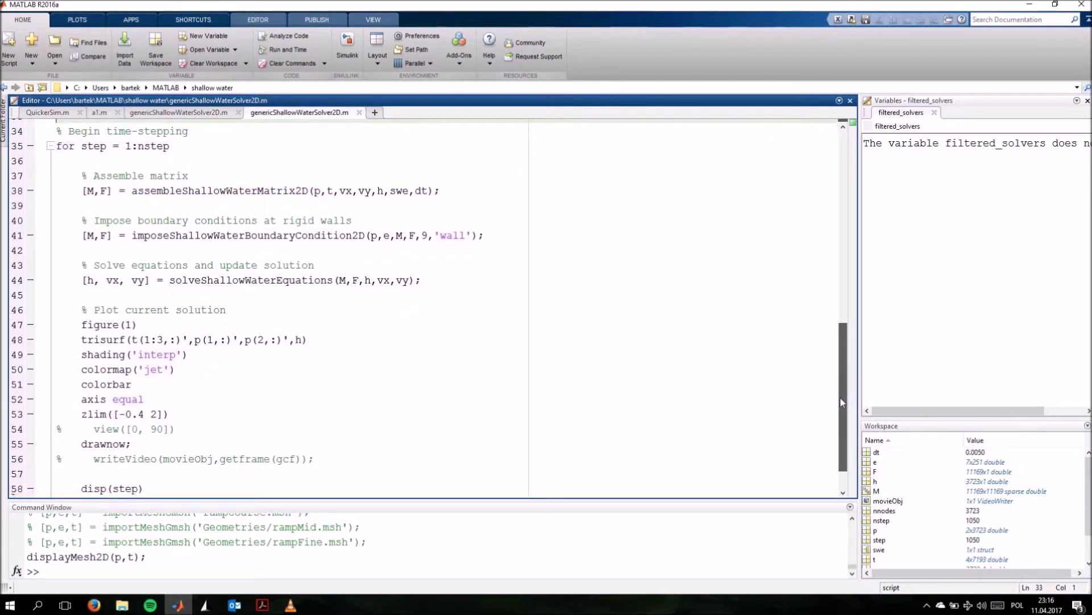
pyautogui.moveTo(841, 391); pyautogui.dragTo(839, 403)
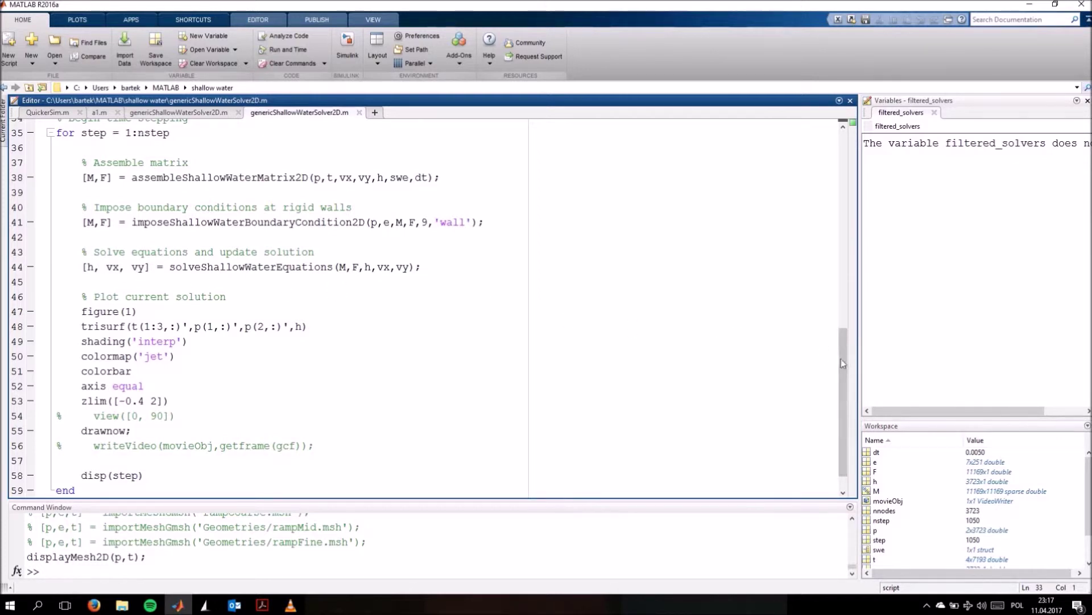
pyautogui.moveTo(840, 359); pyautogui.dragTo(842, 375)
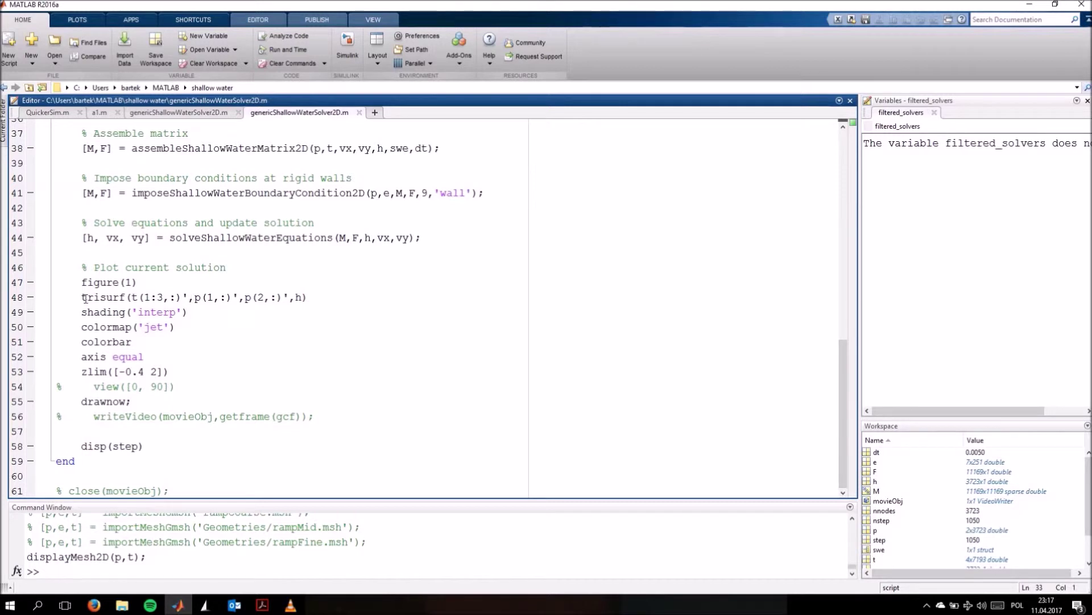
pyautogui.moveTo(82, 297); pyautogui.dragTo(312, 297)
pyautogui.click(311, 297)
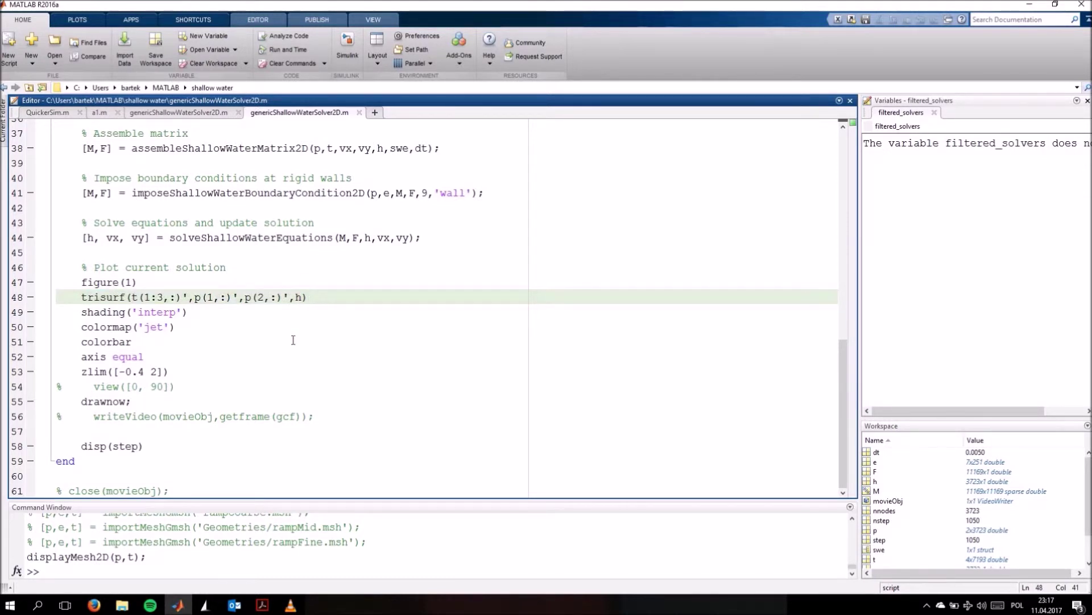
pyautogui.click(177, 370)
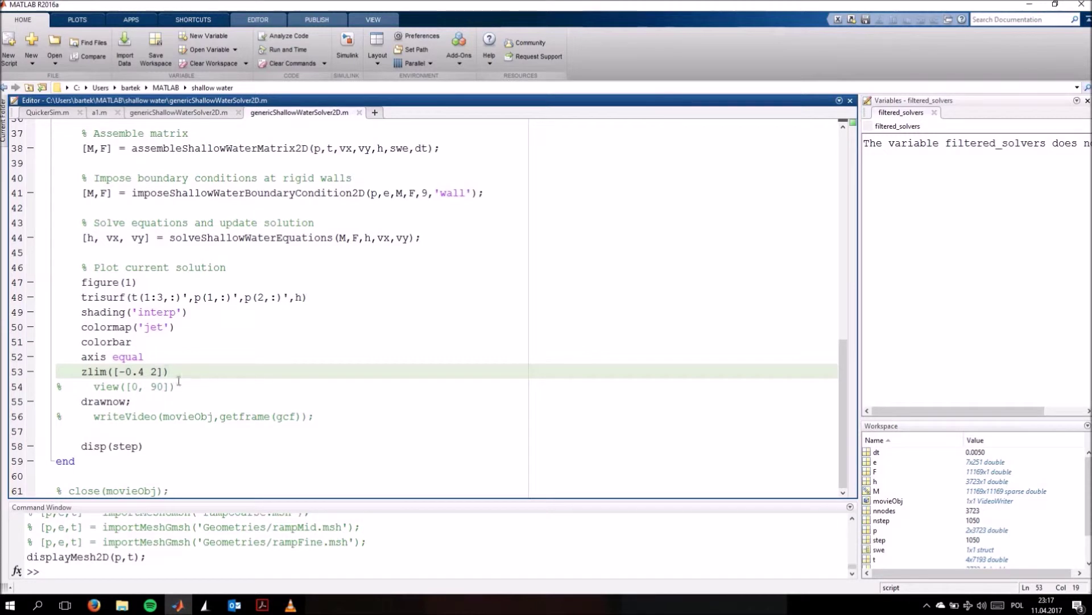
pyautogui.click(186, 387)
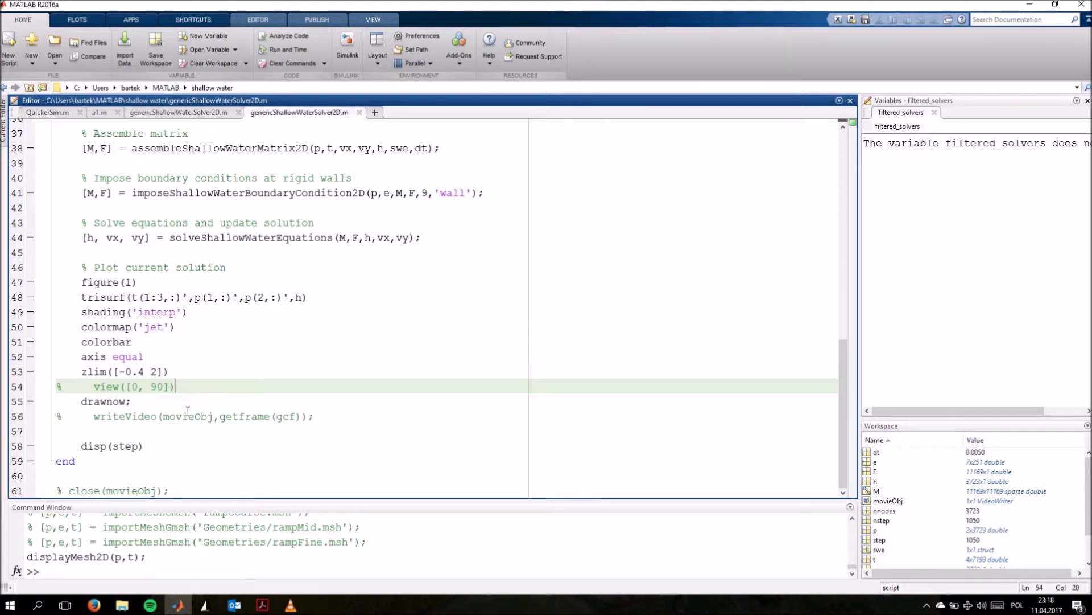
pyautogui.click(255, 416)
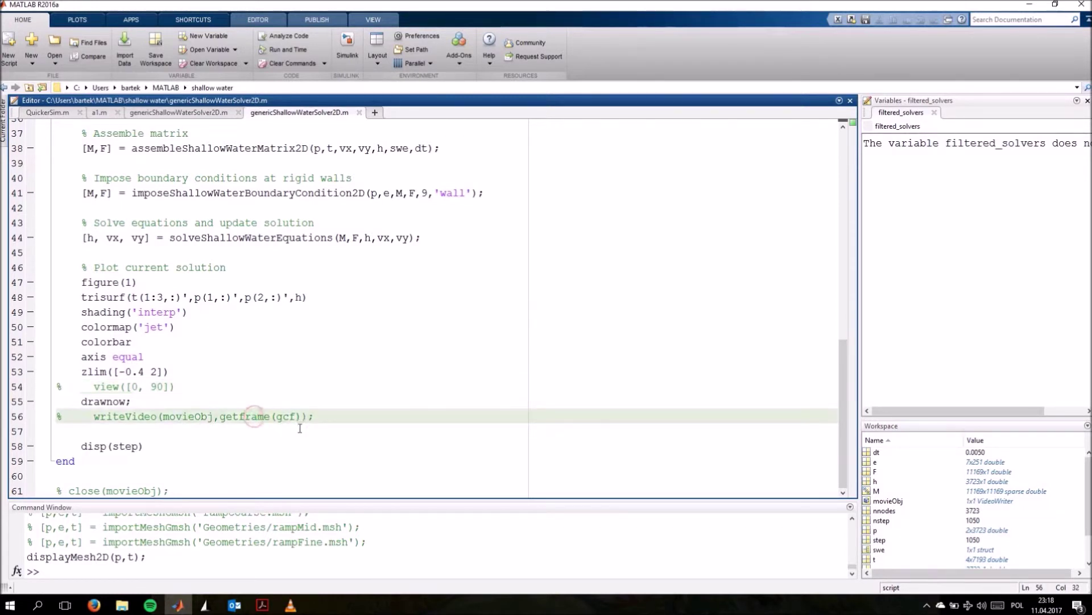
pyautogui.click(323, 416)
pyautogui.click(145, 490)
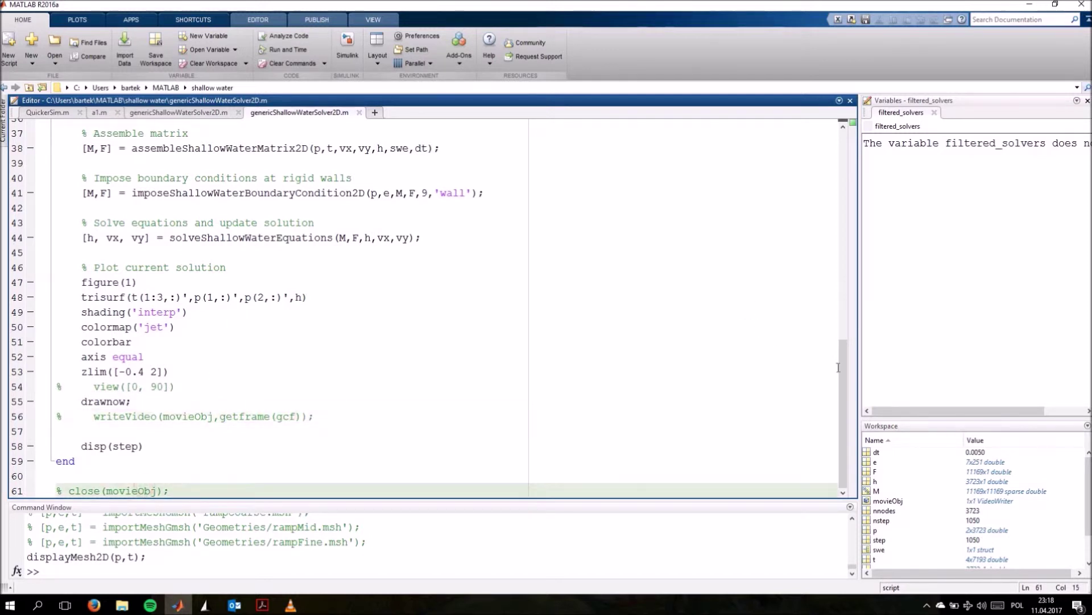
pyautogui.scroll(4, 775, 351)
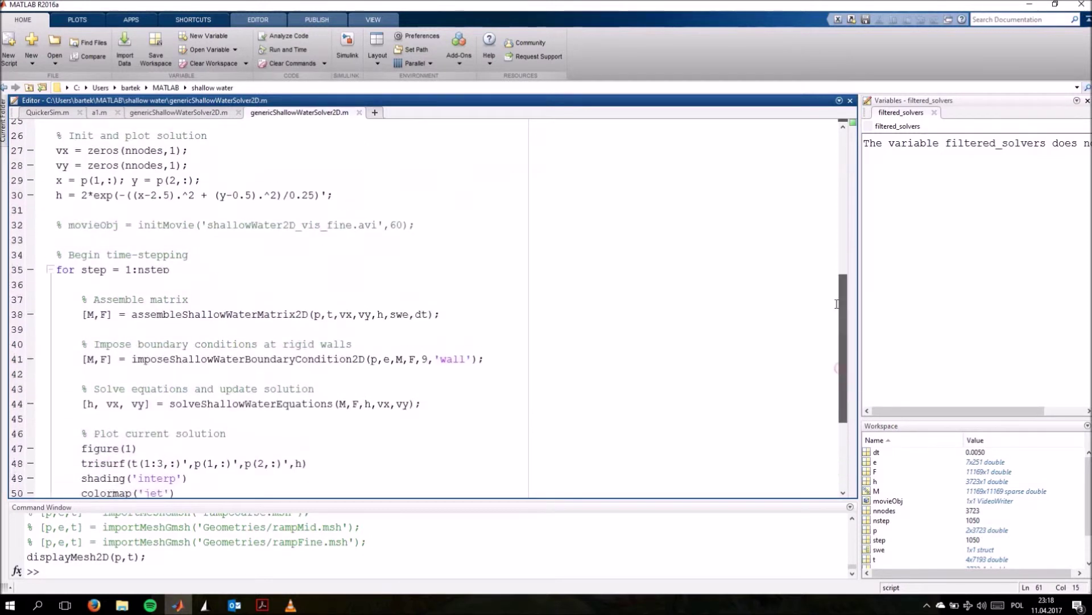
pyautogui.click(396, 226)
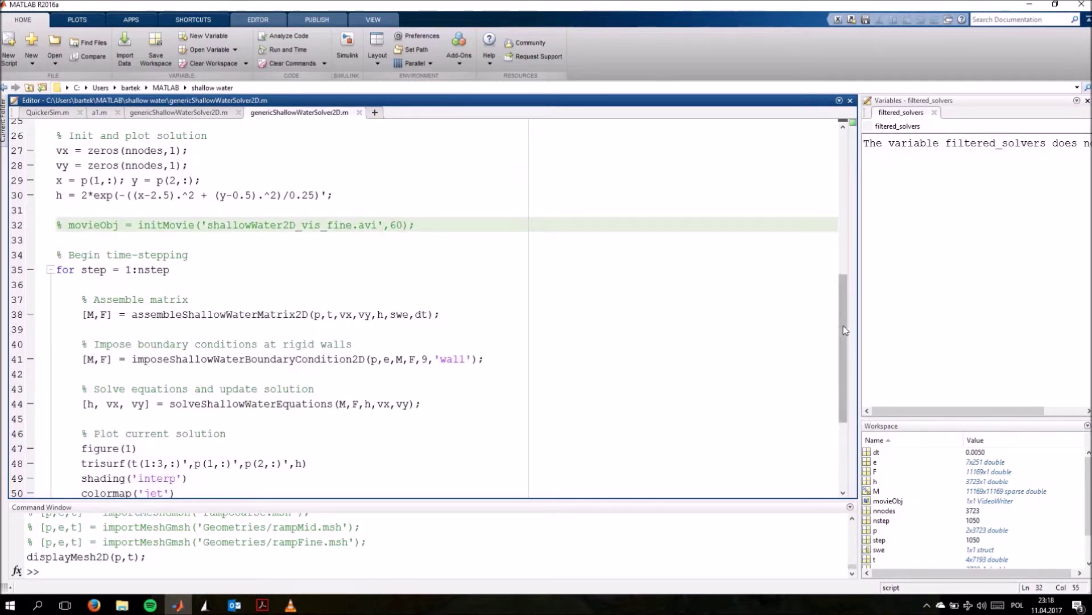
pyautogui.moveTo(845, 328); pyautogui.dragTo(839, 409)
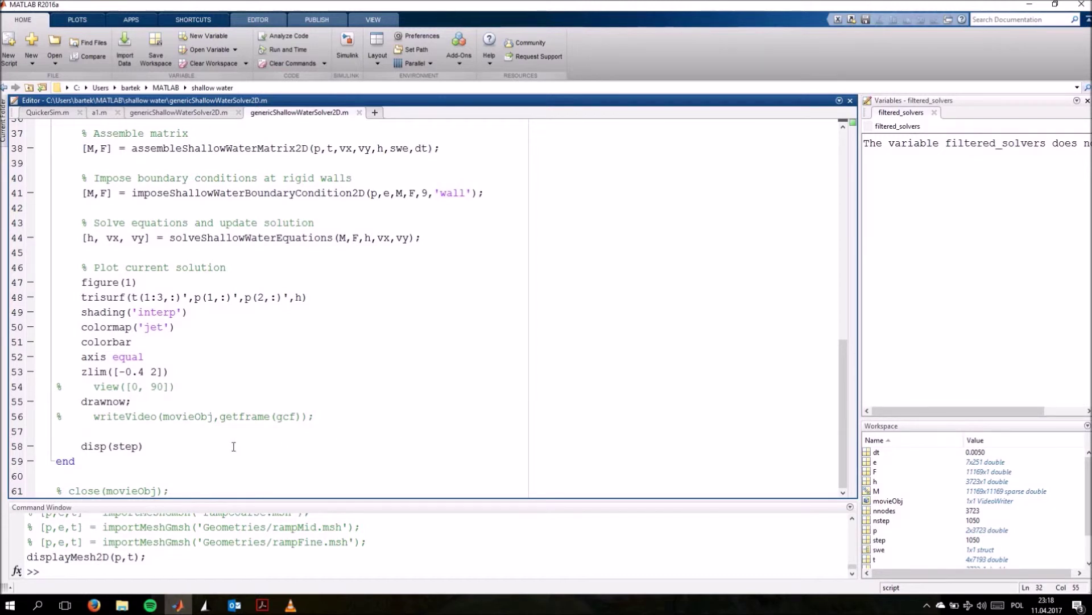
pyautogui.click(175, 445)
# Run the full solver script, watch the 3D water-height animation, then interrupt it with Ctrl+C.
pyautogui.press('F5')
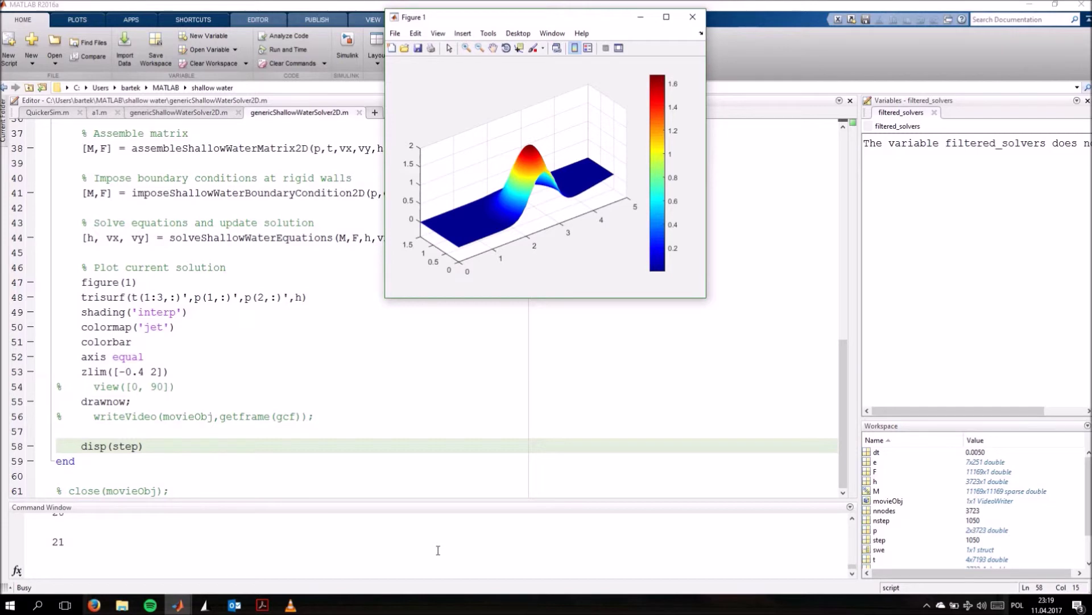
pyautogui.hotkey('ctrl', 'c')
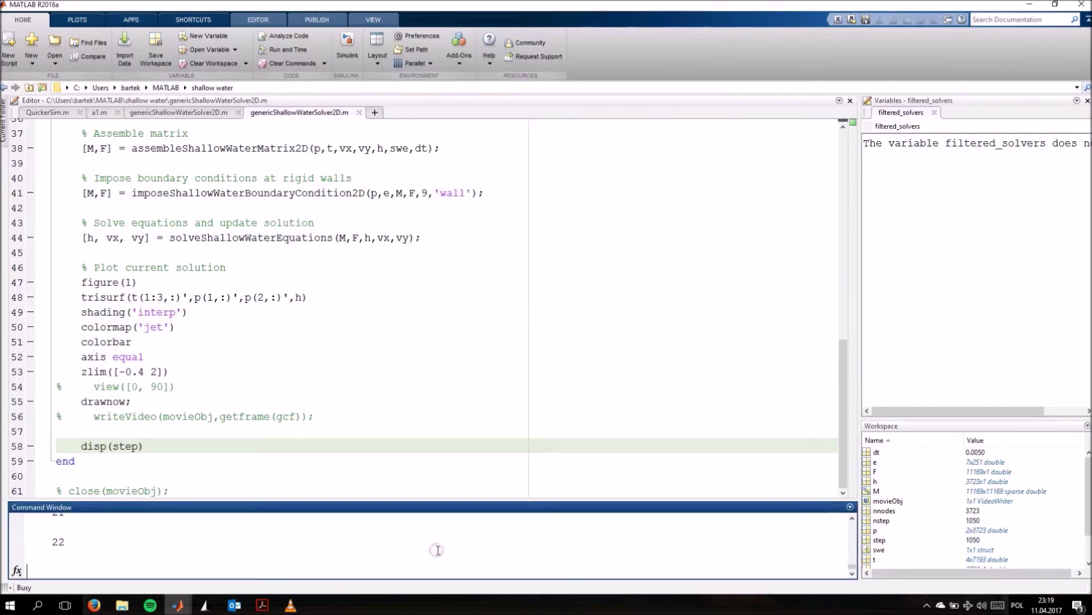
# Play shallowWater2D_vis_fine.avi in VLC media player.
pyautogui.click(291, 606)
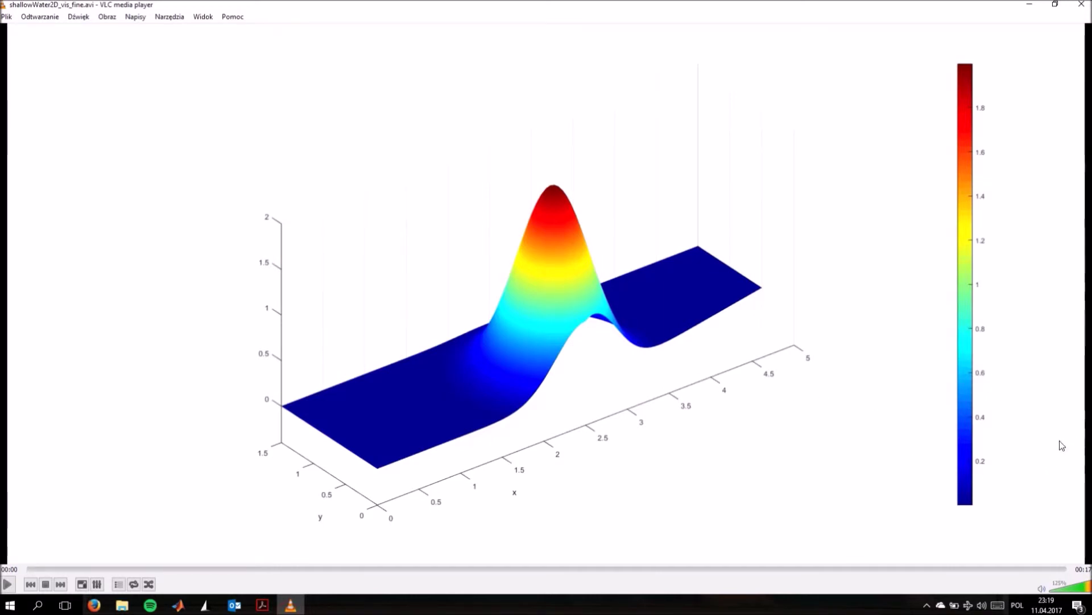
pyautogui.press('space')
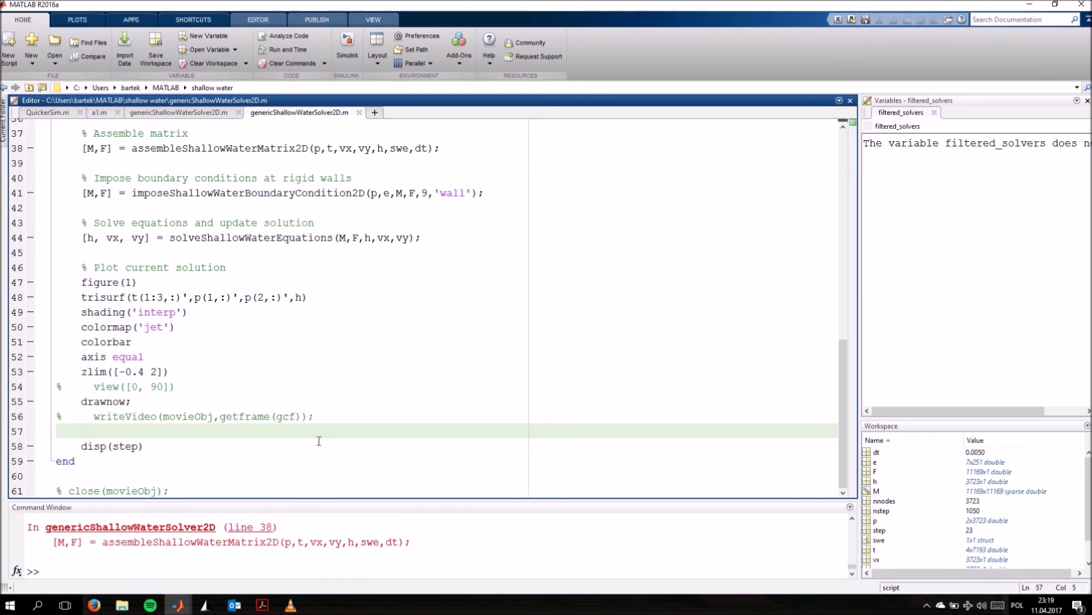
pyautogui.click(352, 418)
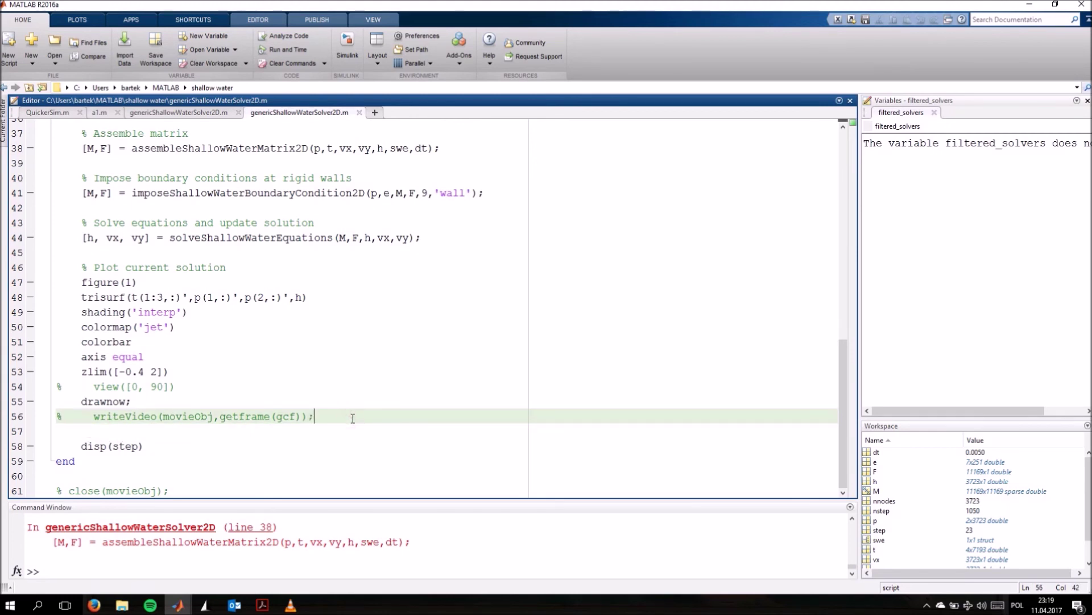